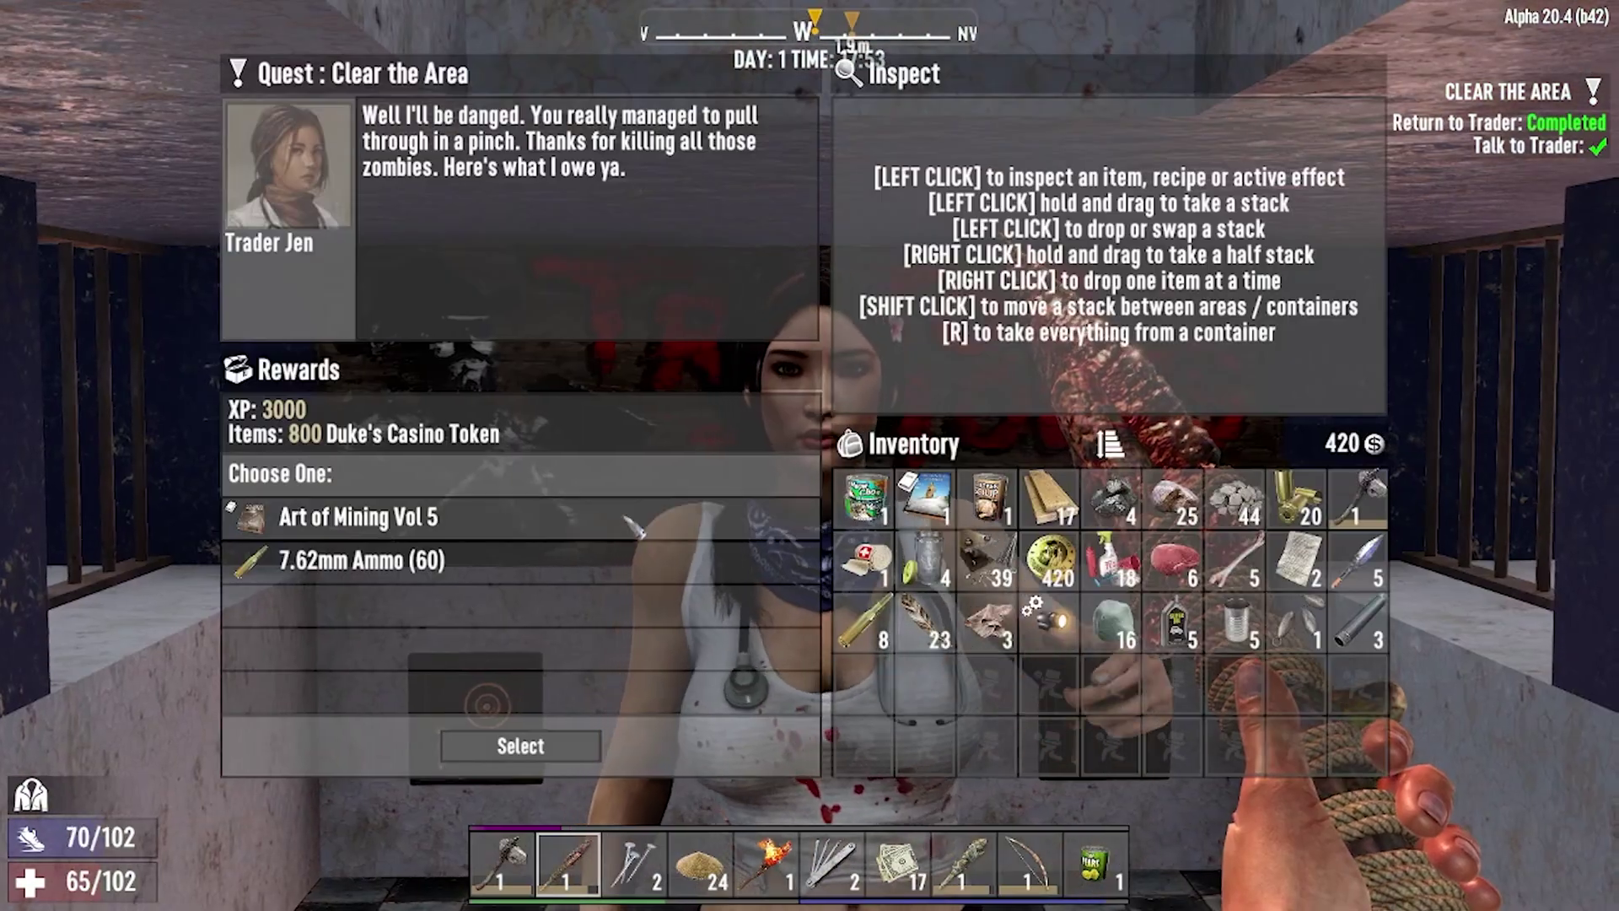
- Select Art of Mining Vol 5 as the Clear the Area reward and complete the quest
click(506, 562)
click(496, 529)
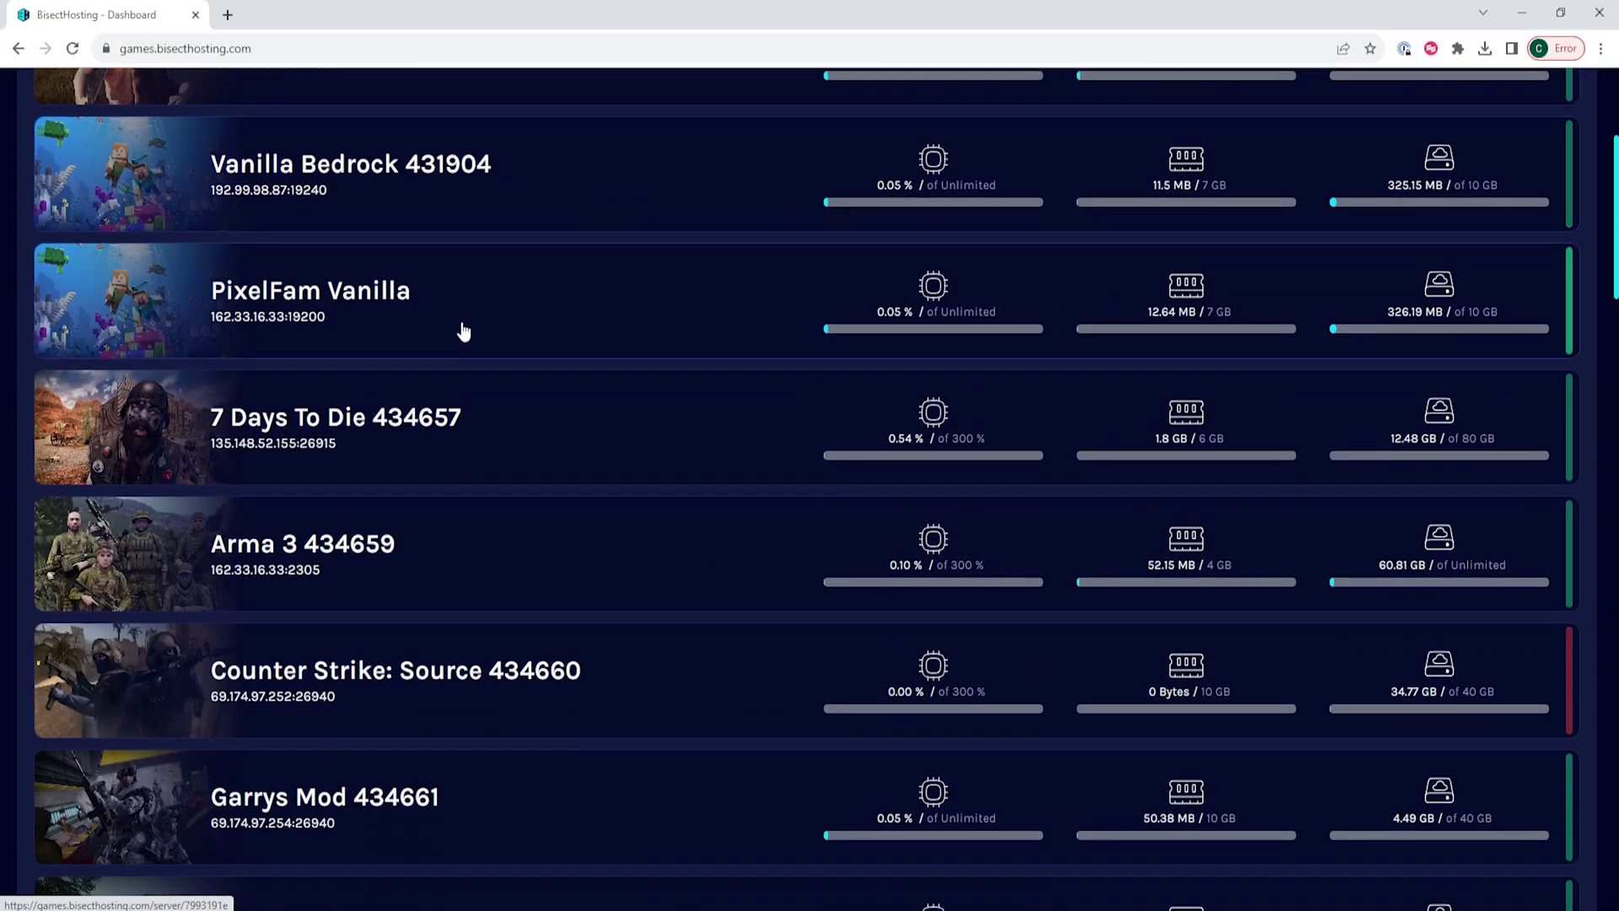
- Copy the IP:port of the 7 Days To Die 434657 server from its panel page
click(461, 433)
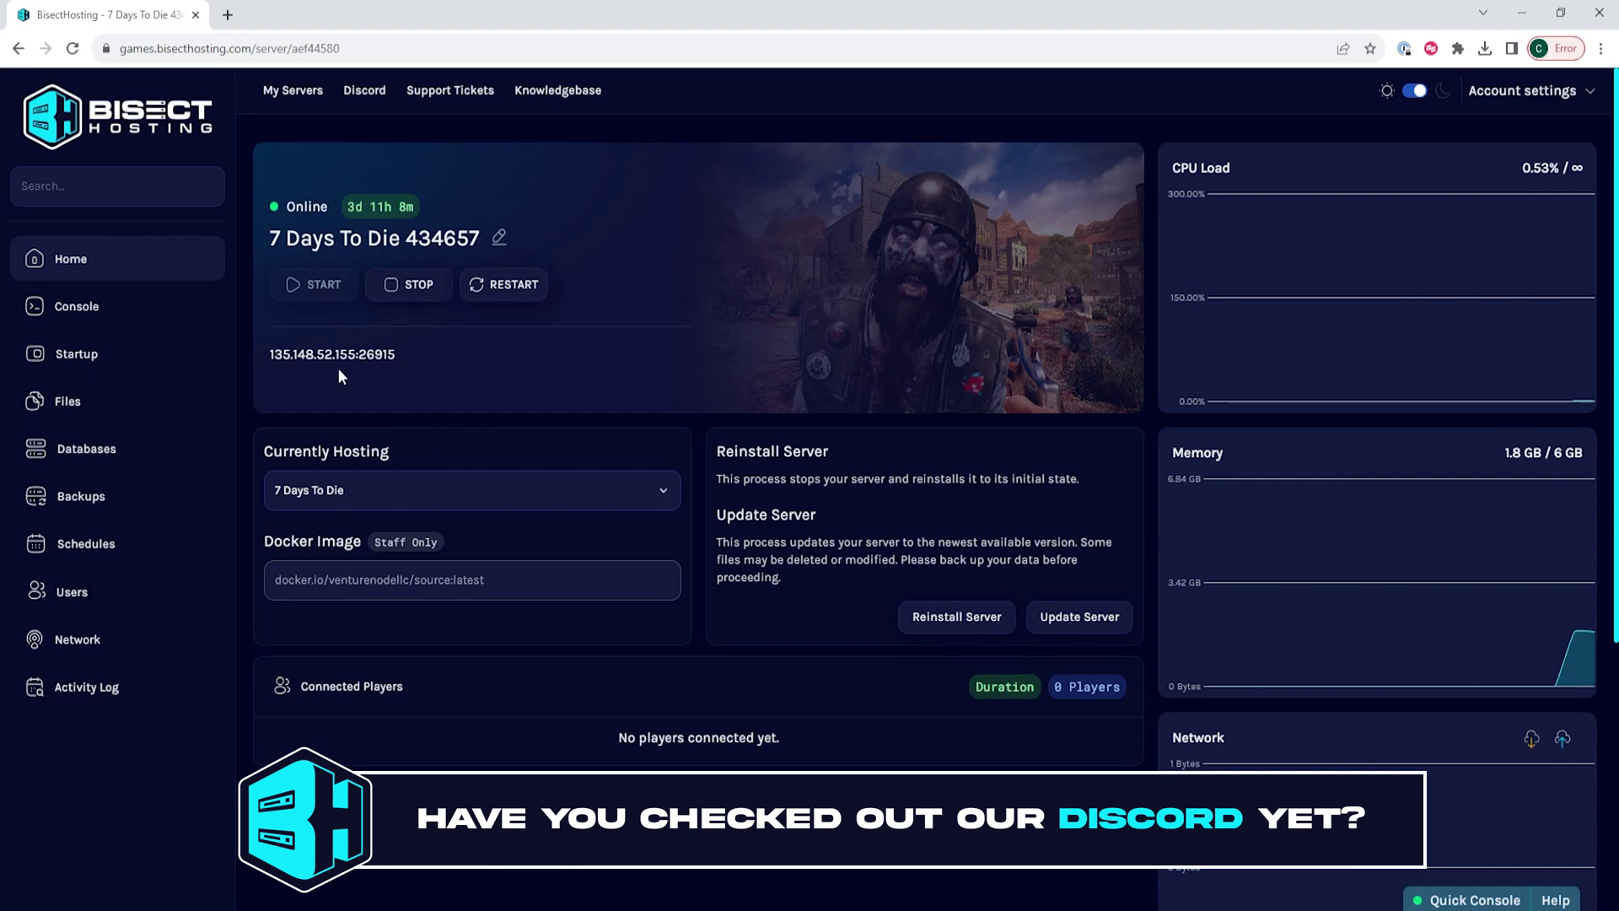
click(318, 365)
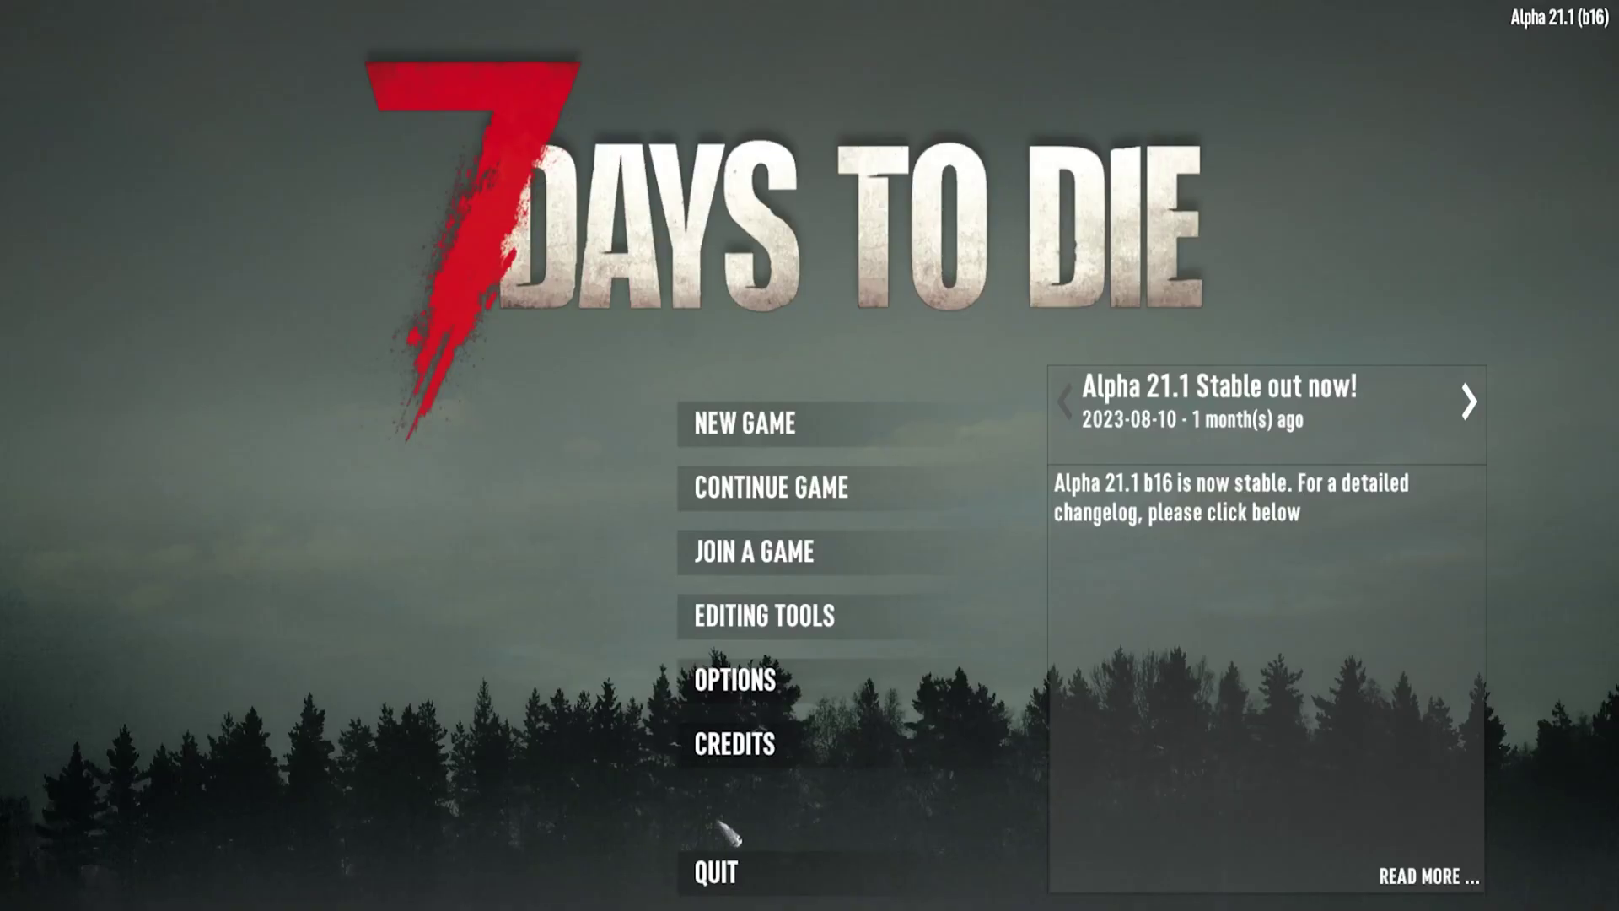
- Start a direct connection to 135.148.52.155 on port 26915 via Join a Game
click(787, 565)
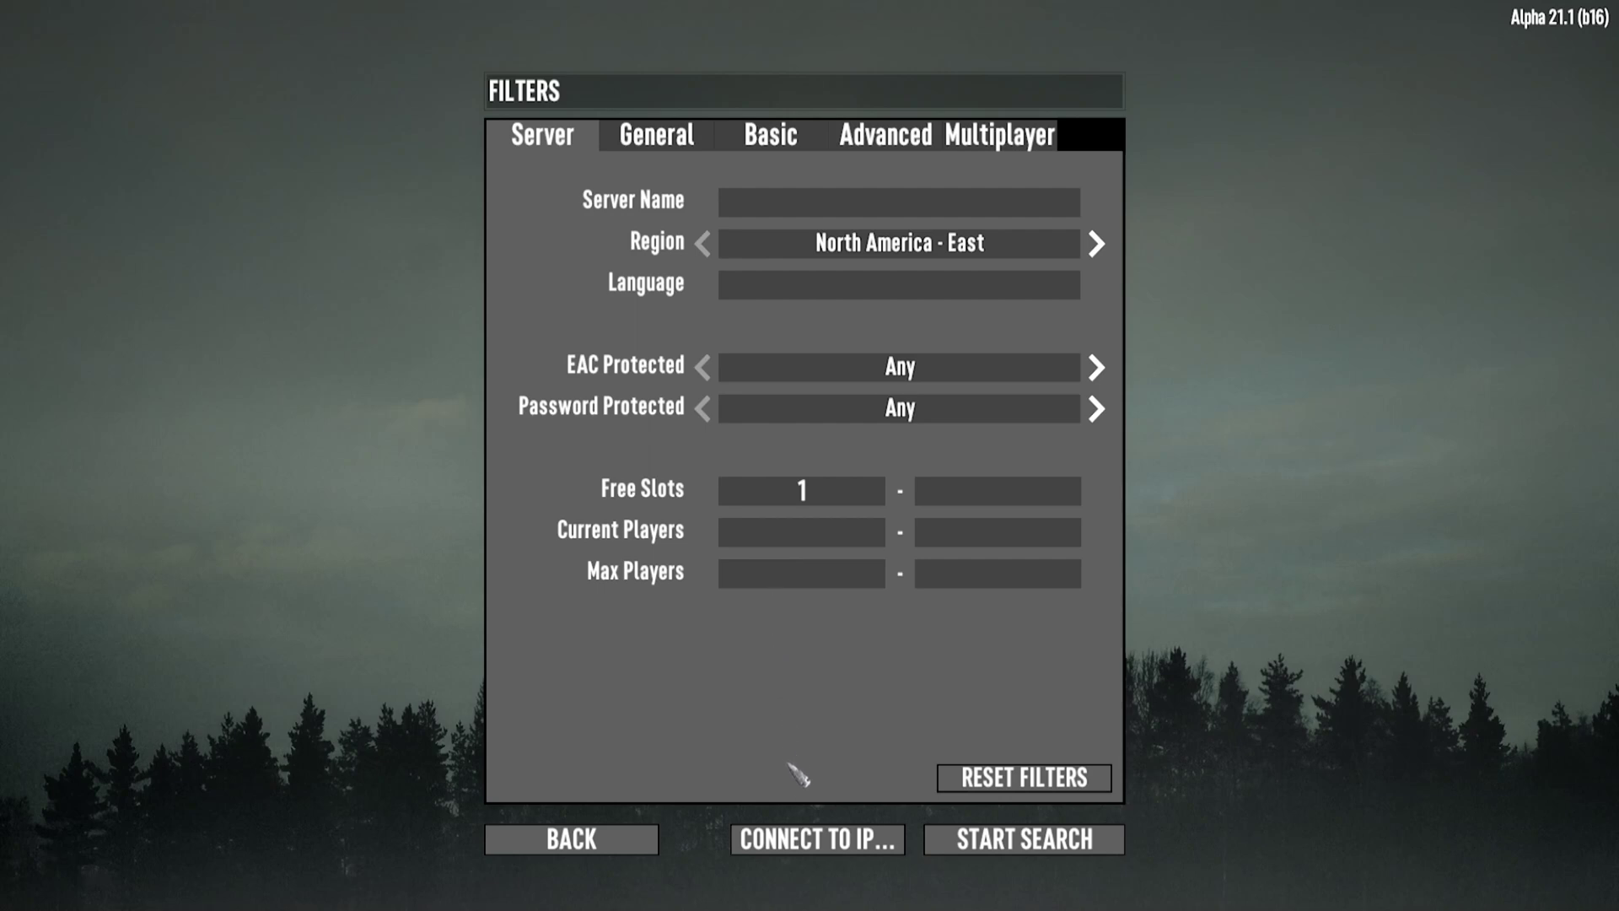
click(810, 845)
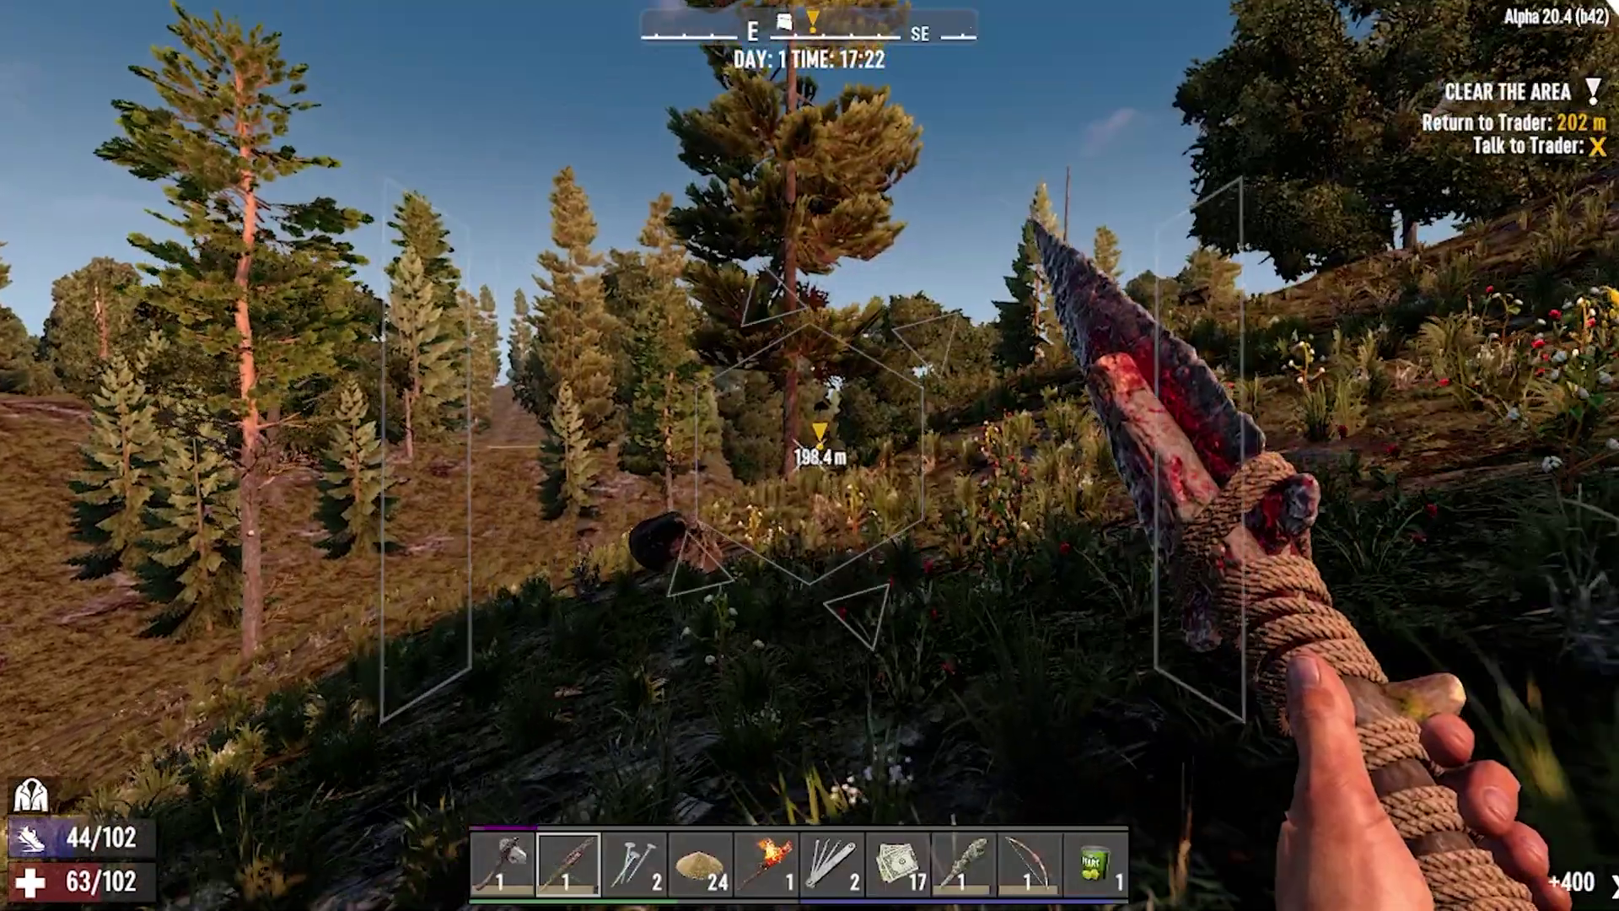
- Swap to the spear and walk forward until the trader is about 114 m away
key(6)
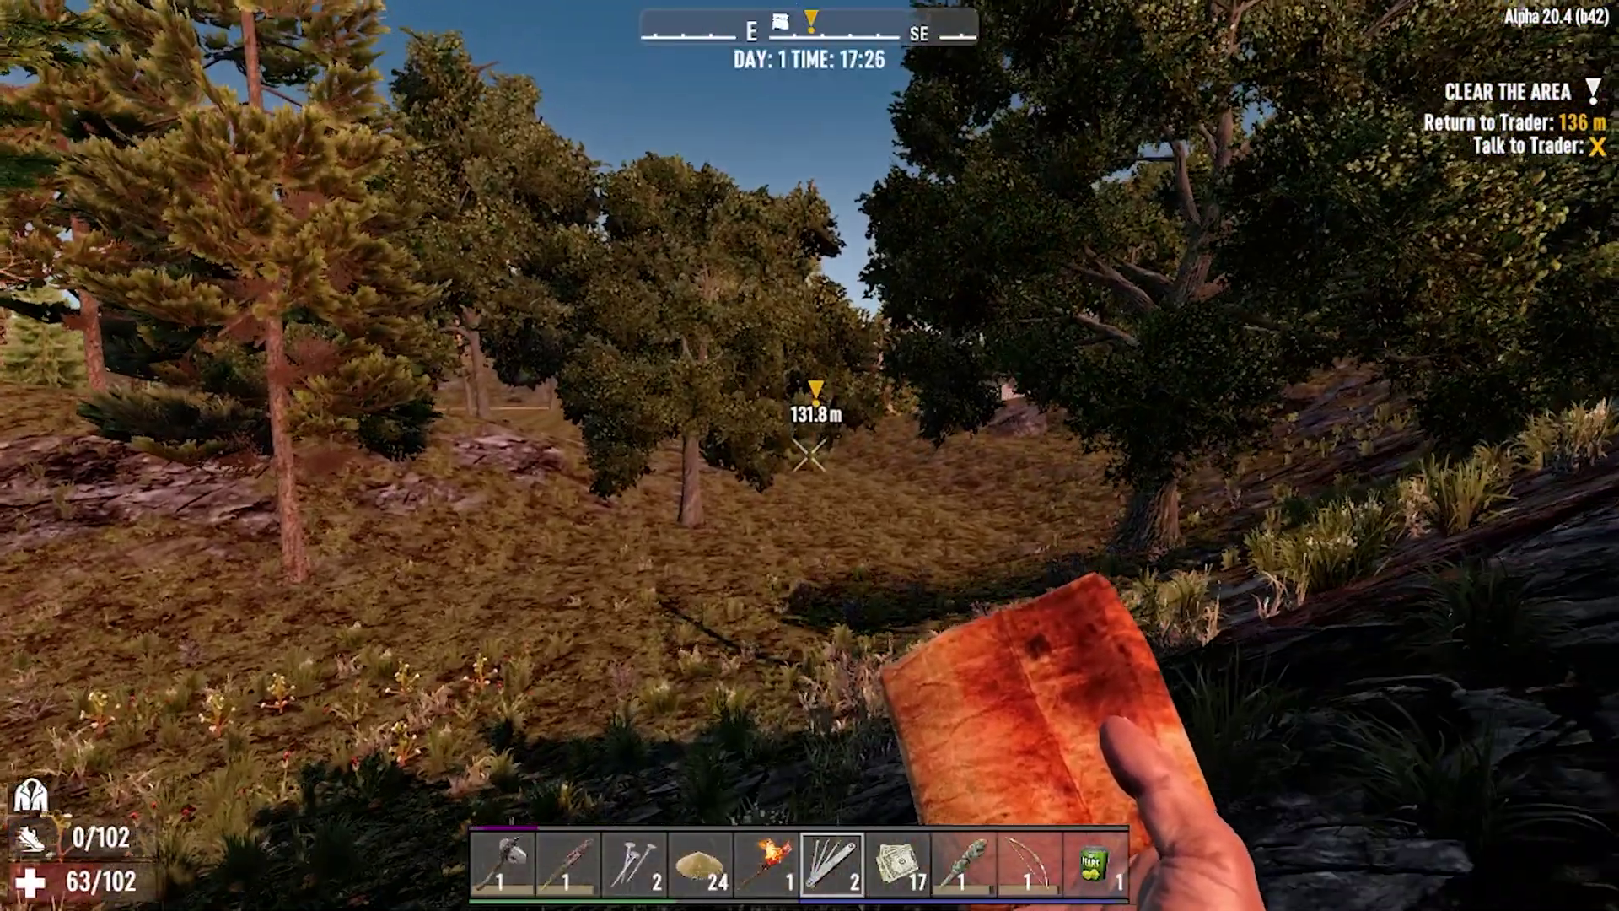
key(2)
key(w)
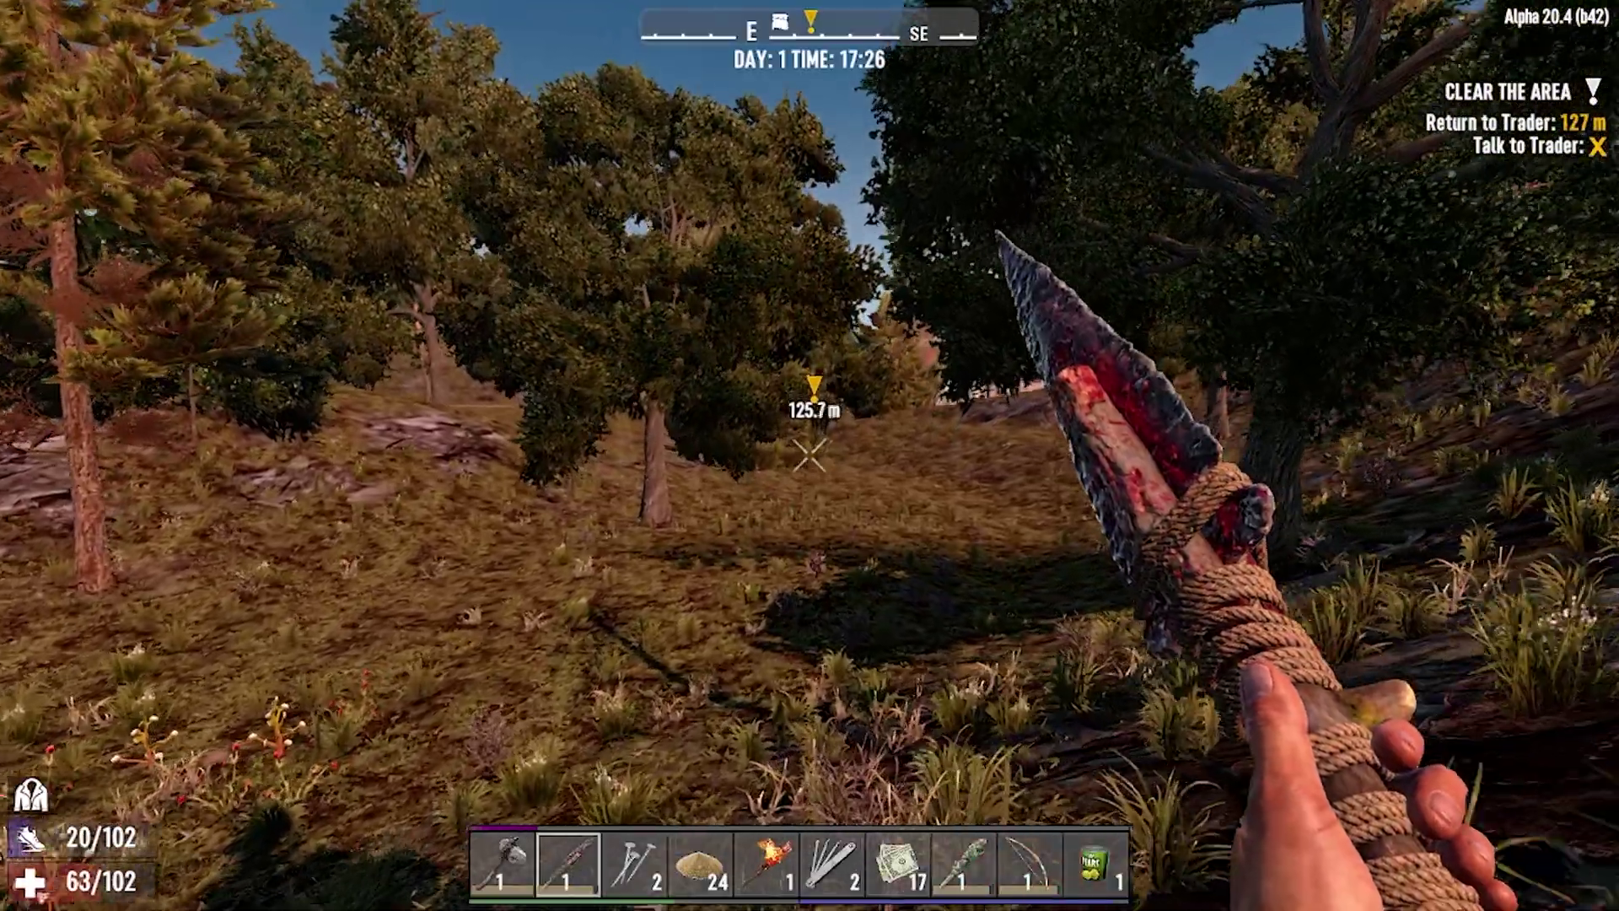
key(w)
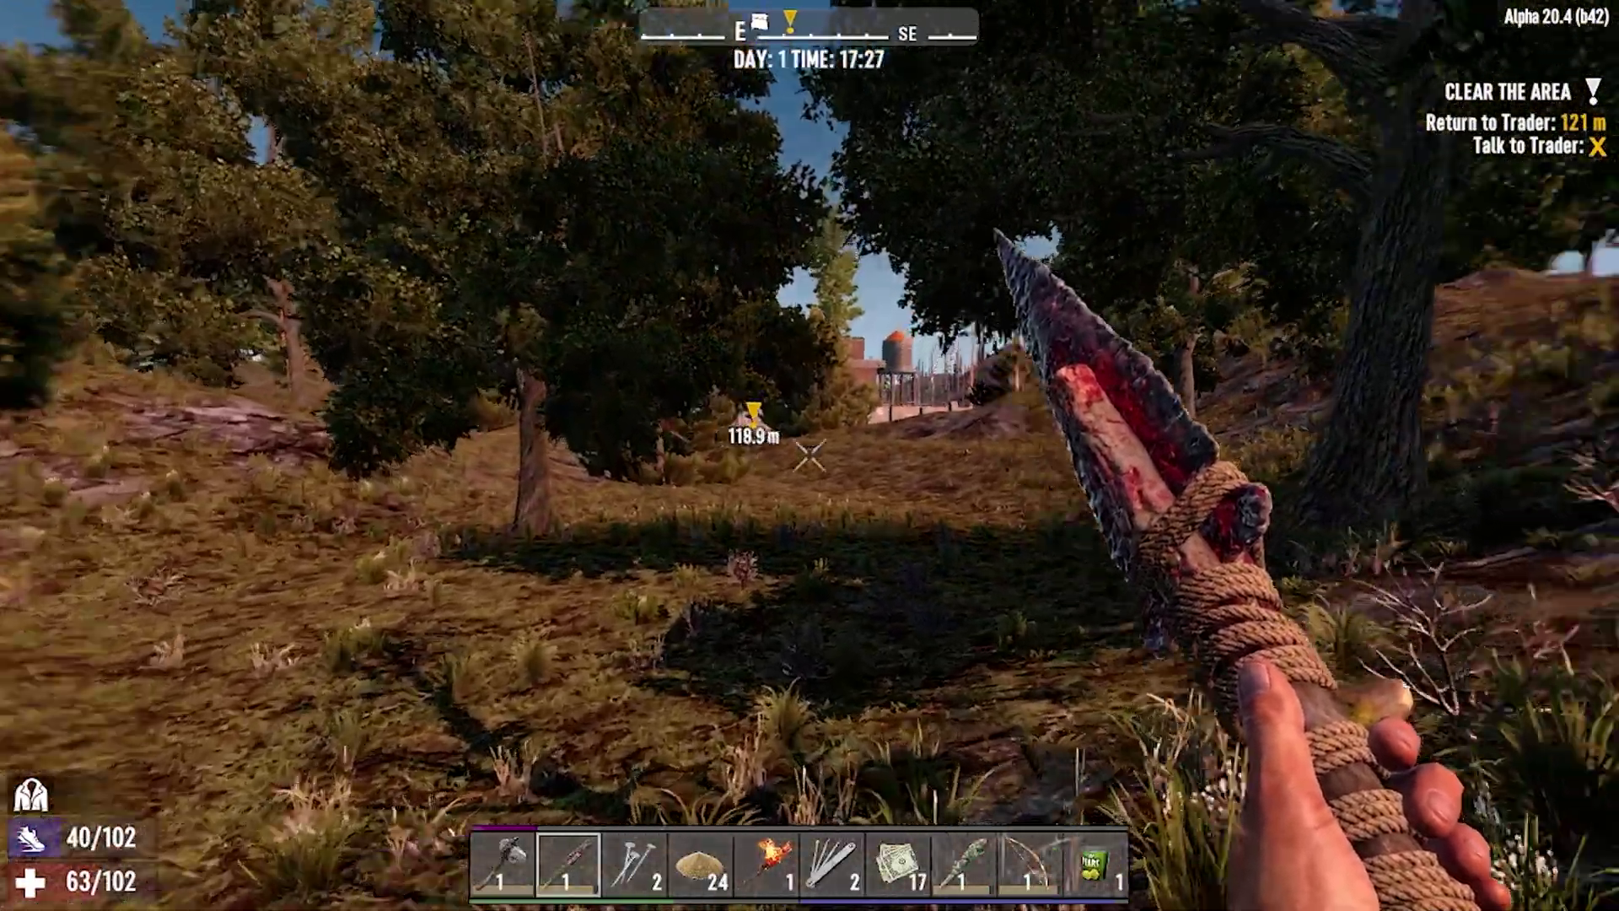
key(w)
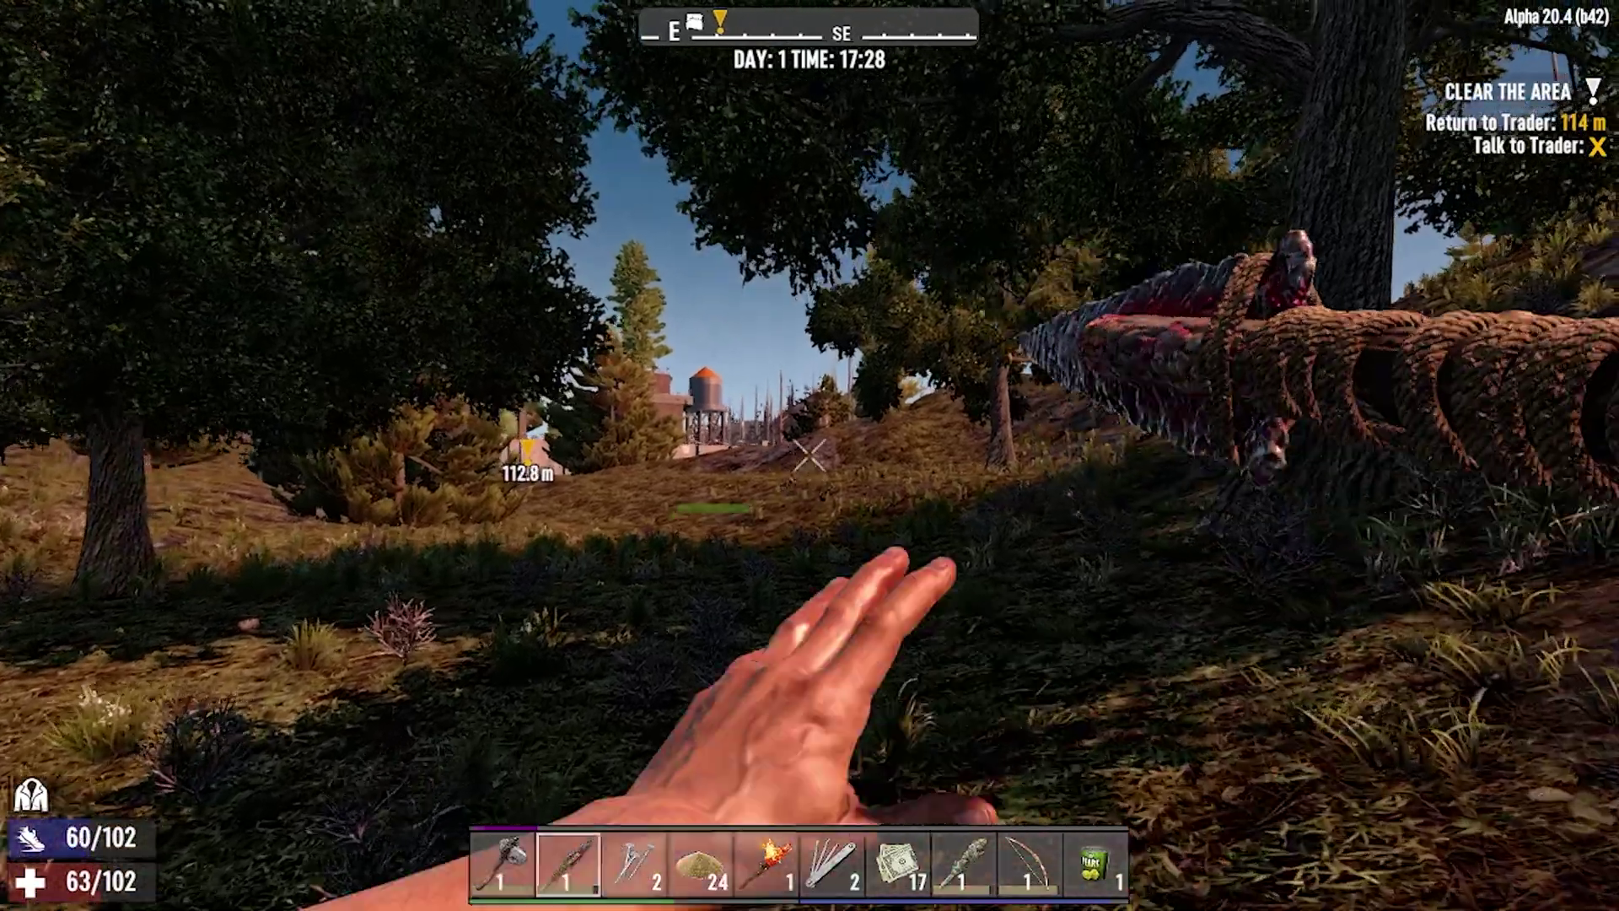